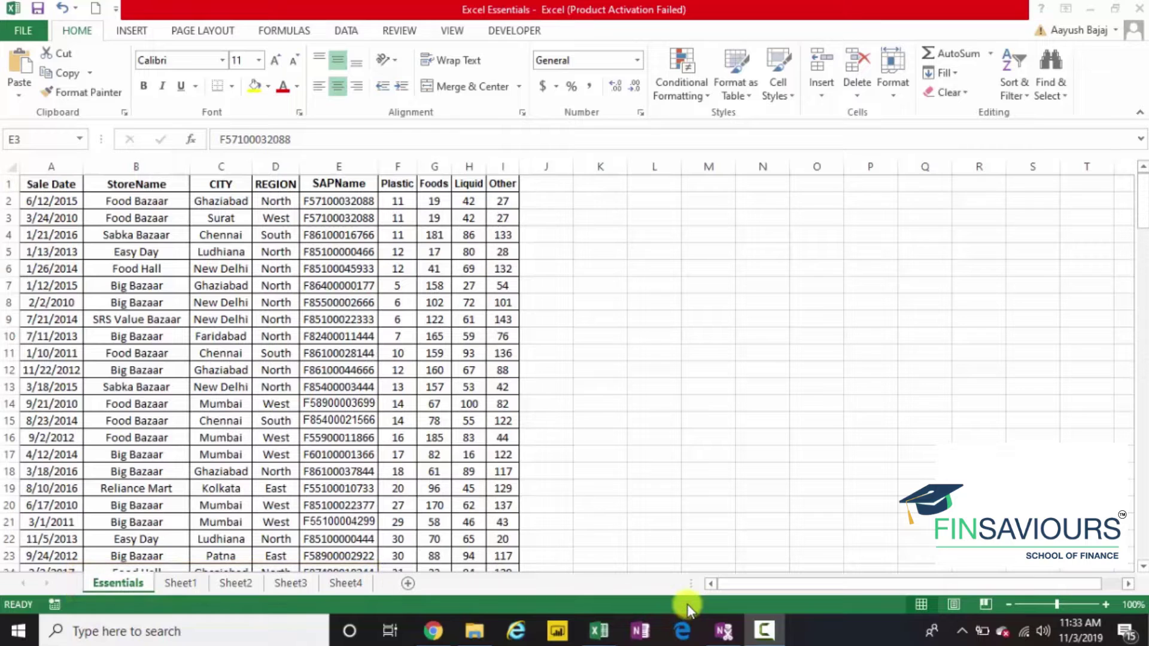
- View Sheet1 through Sheet4 in order twice, and return to the Essentials sheet each time
click(187, 584)
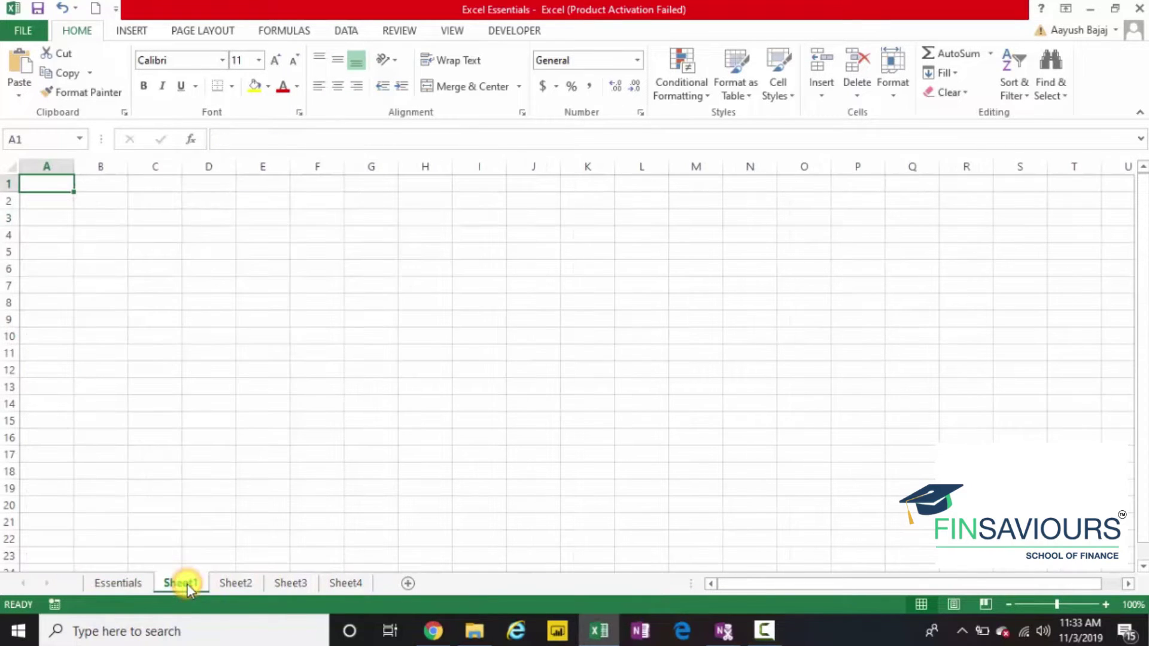
click(224, 584)
click(283, 584)
click(330, 585)
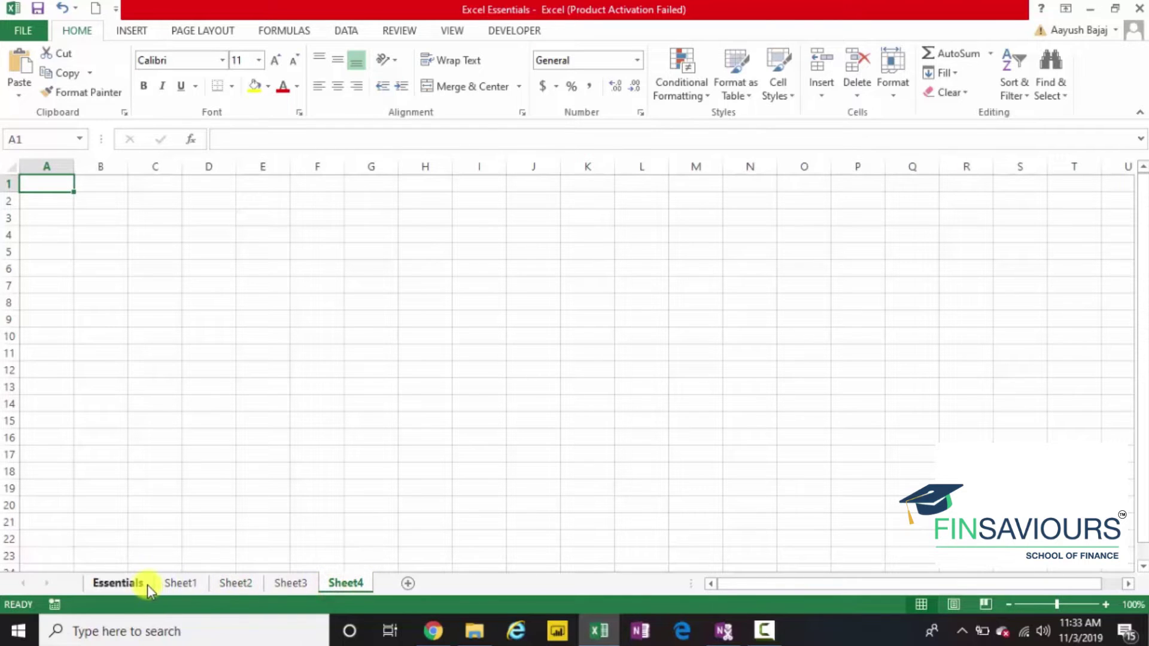
click(132, 584)
click(176, 585)
click(227, 585)
click(277, 583)
click(357, 582)
click(121, 582)
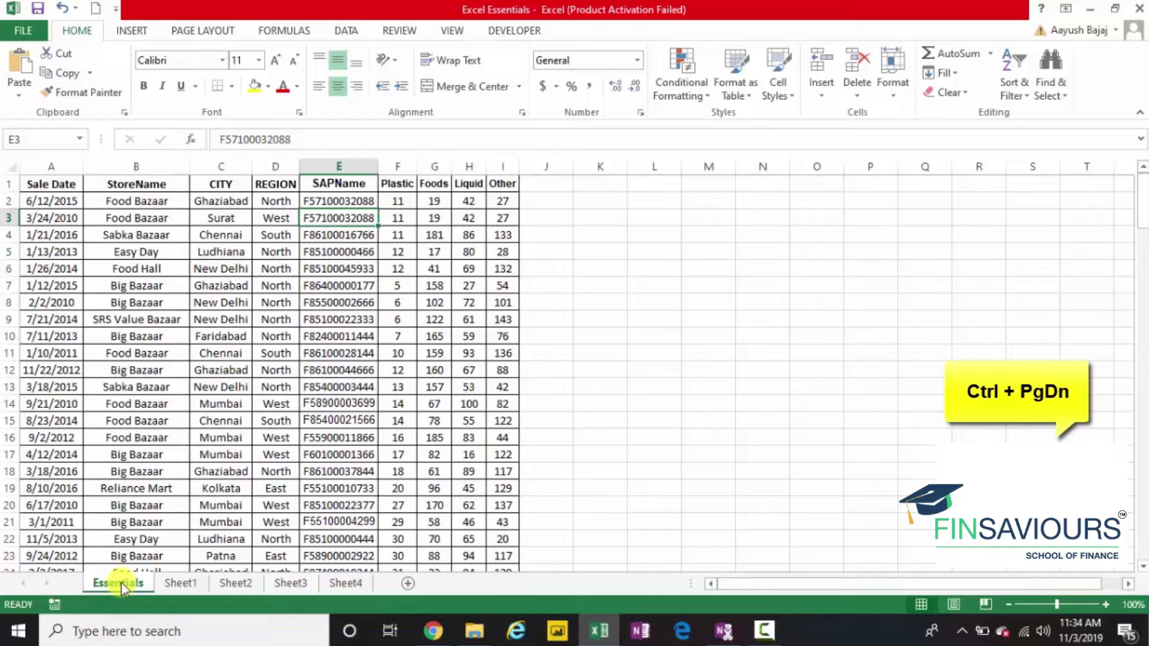
- Step forward one sheet at a time from Essentials to Sheet4, and step back to Essentials the same way
key(ctrl+Page_Down)
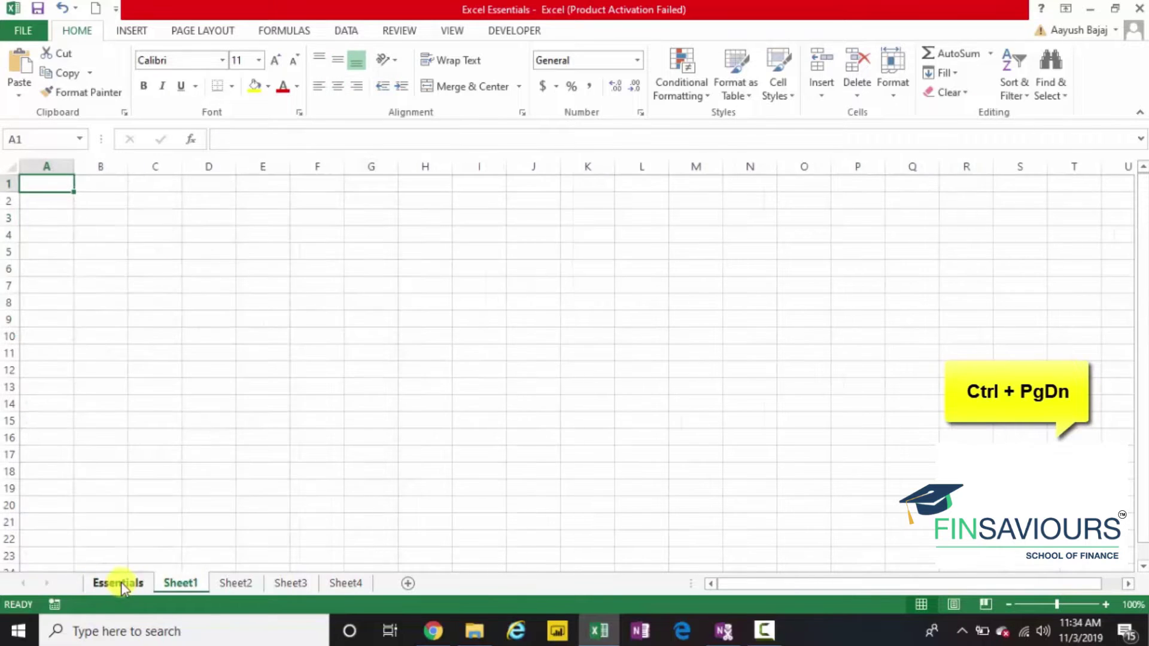
key(ctrl+Page_Down)
key(ctrl+Page_Down)
key(ctrl+Page_Down)
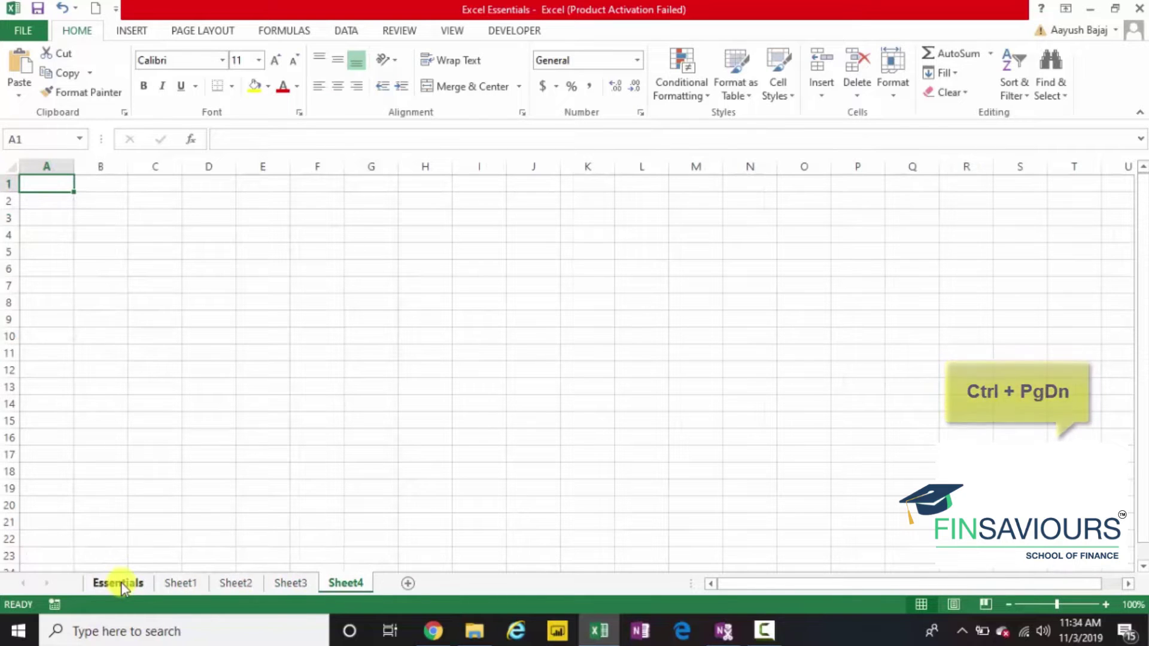
key(ctrl+Page_Up)
key(ctrl+Page_Up)
key(ctrl+Page_Up)
key(ctrl+Page_Up)
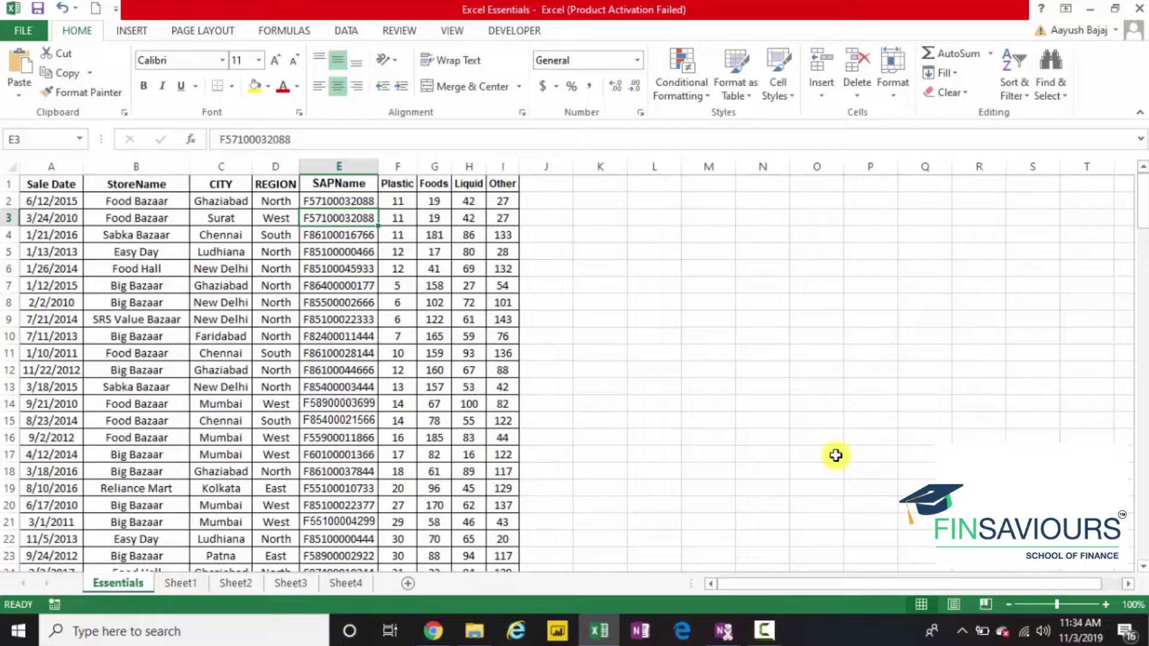
- Insert an entire row above the Surat record in row 3, and undo the insertion
key(Left)
key(Left)
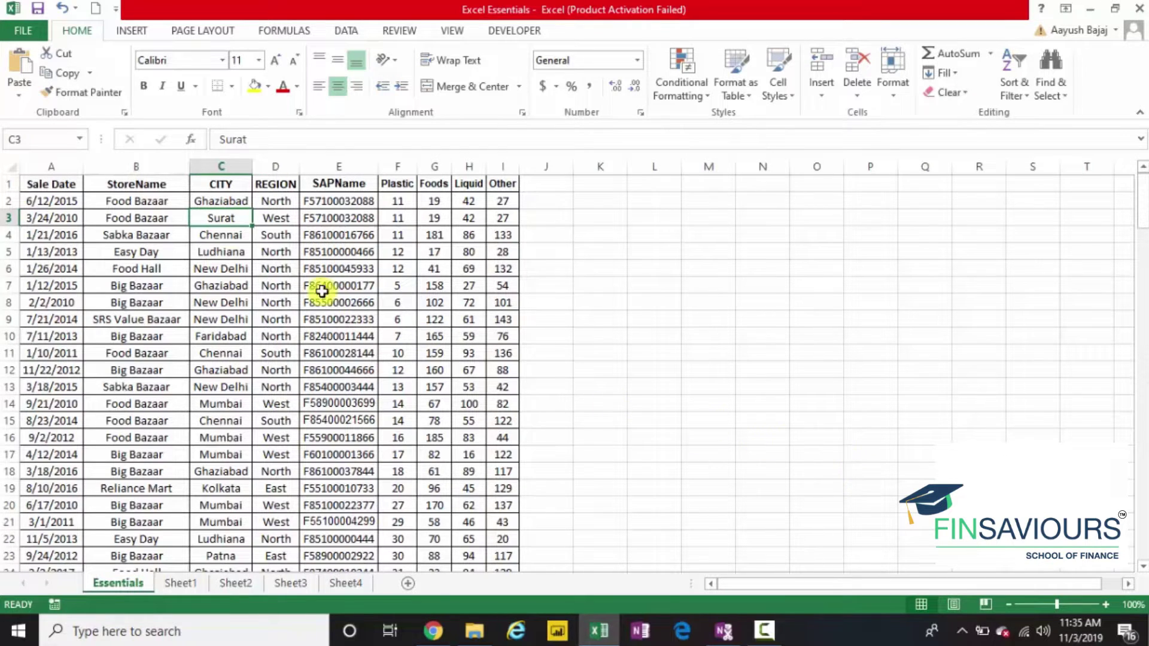
right_click(221, 218)
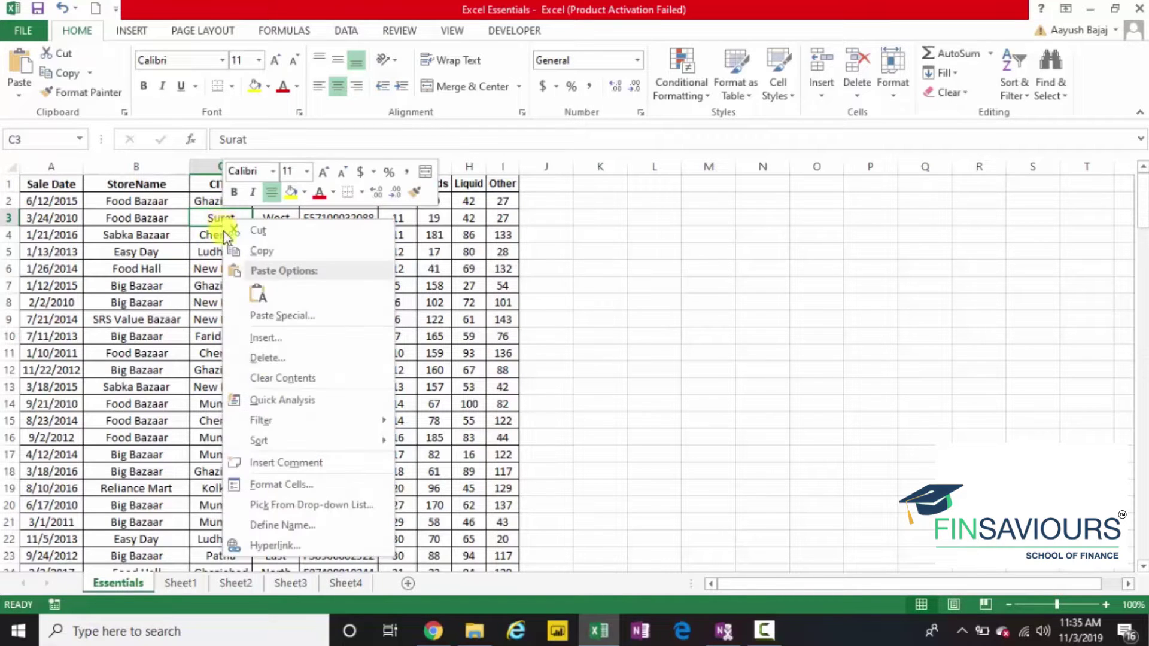
click(264, 339)
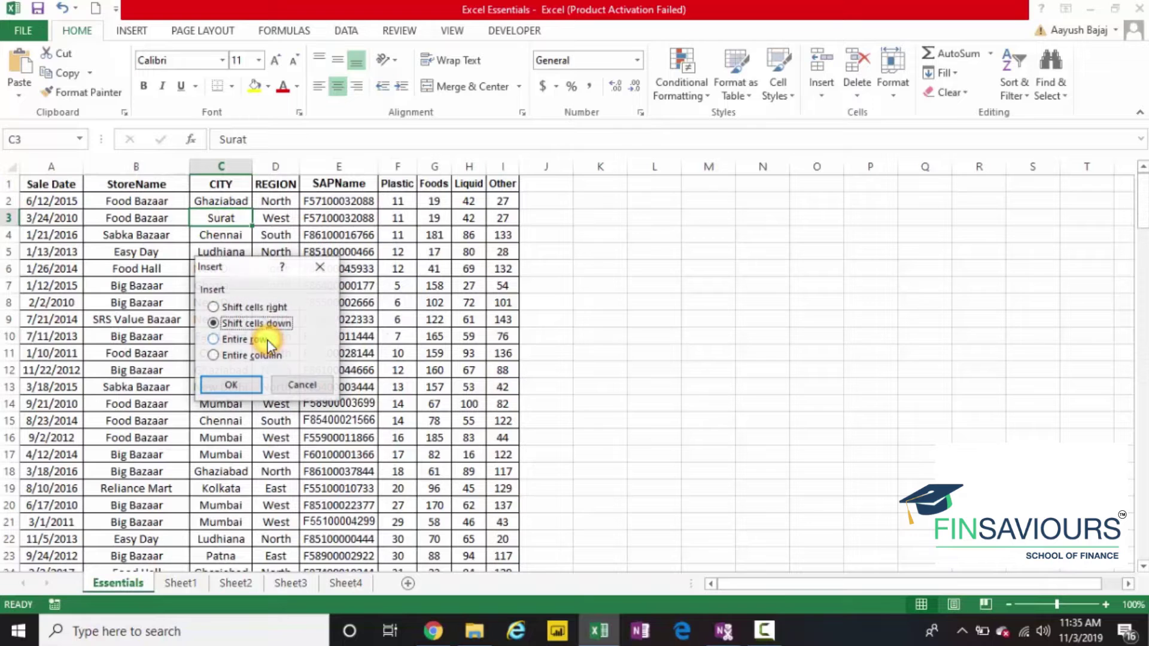
click(252, 339)
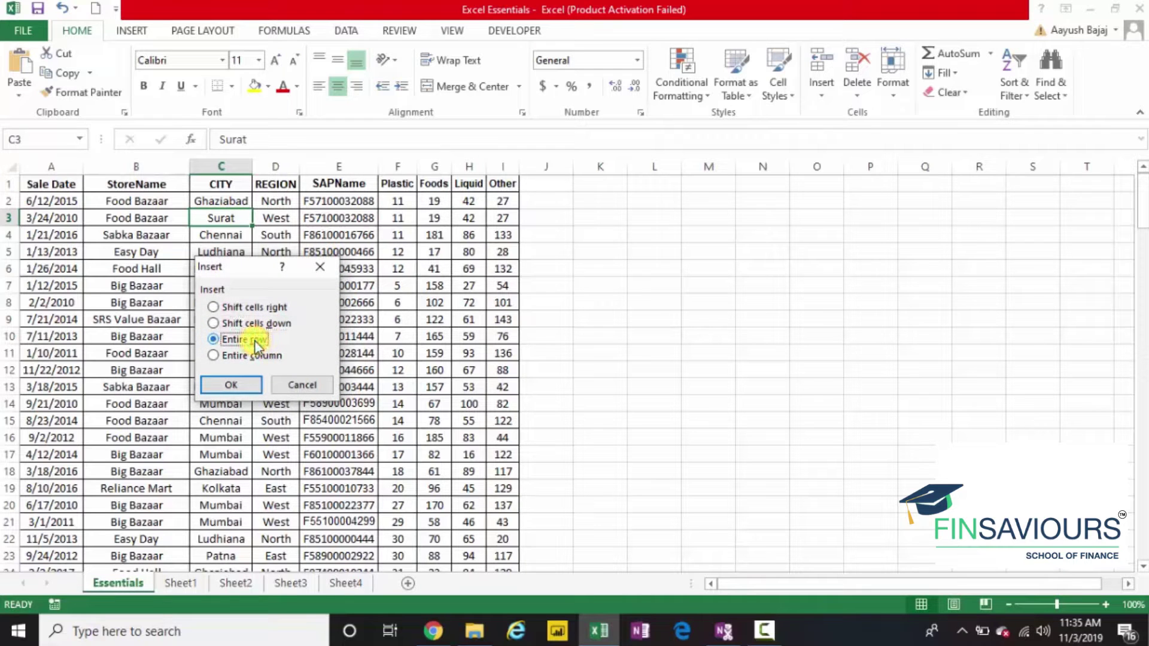
click(238, 385)
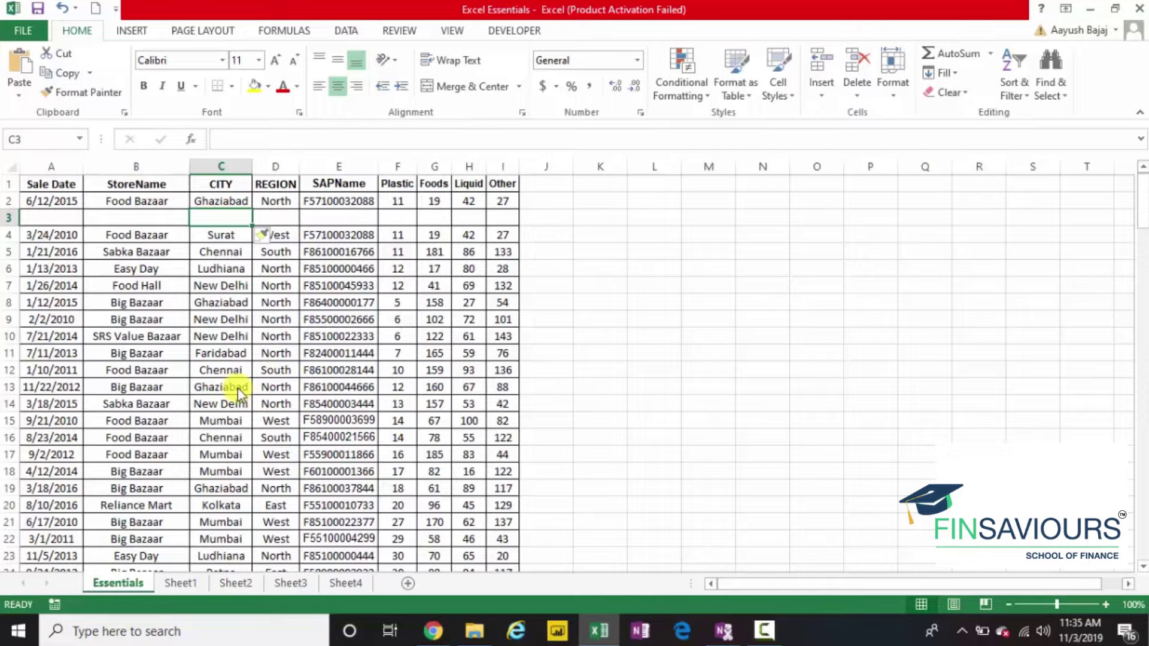
key(ctrl+z)
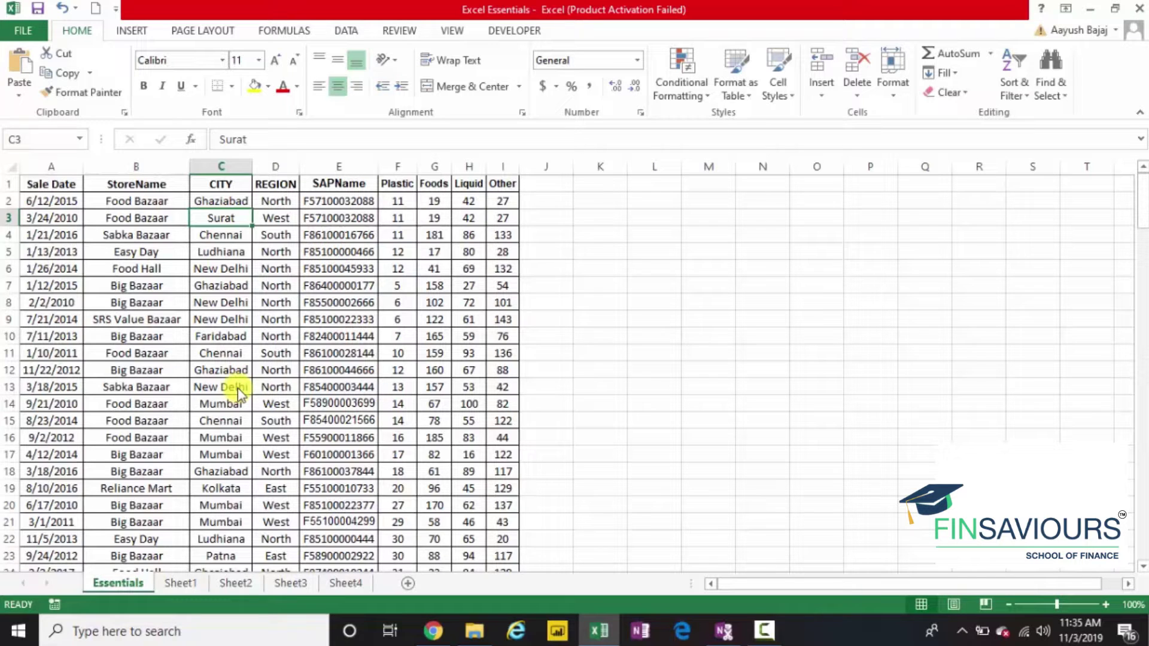
- Insert two blank rows one after the other above the Surat record in row 3, and undo both insertions
key(alt+i)
key(r)
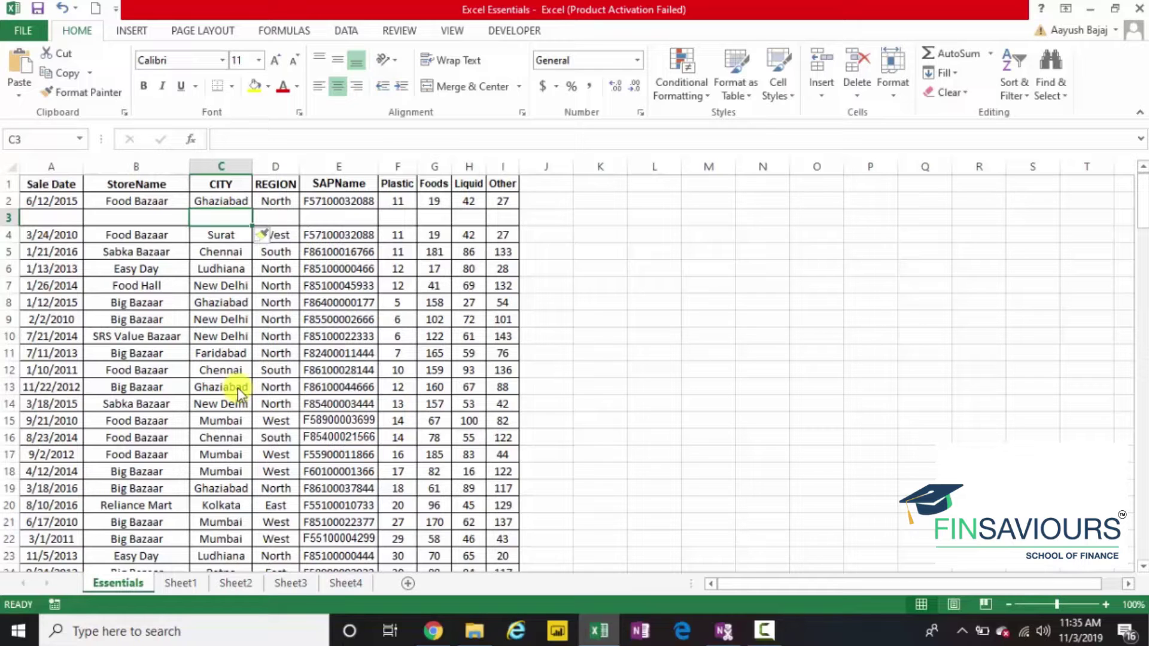
key(alt)
key(i)
key(r)
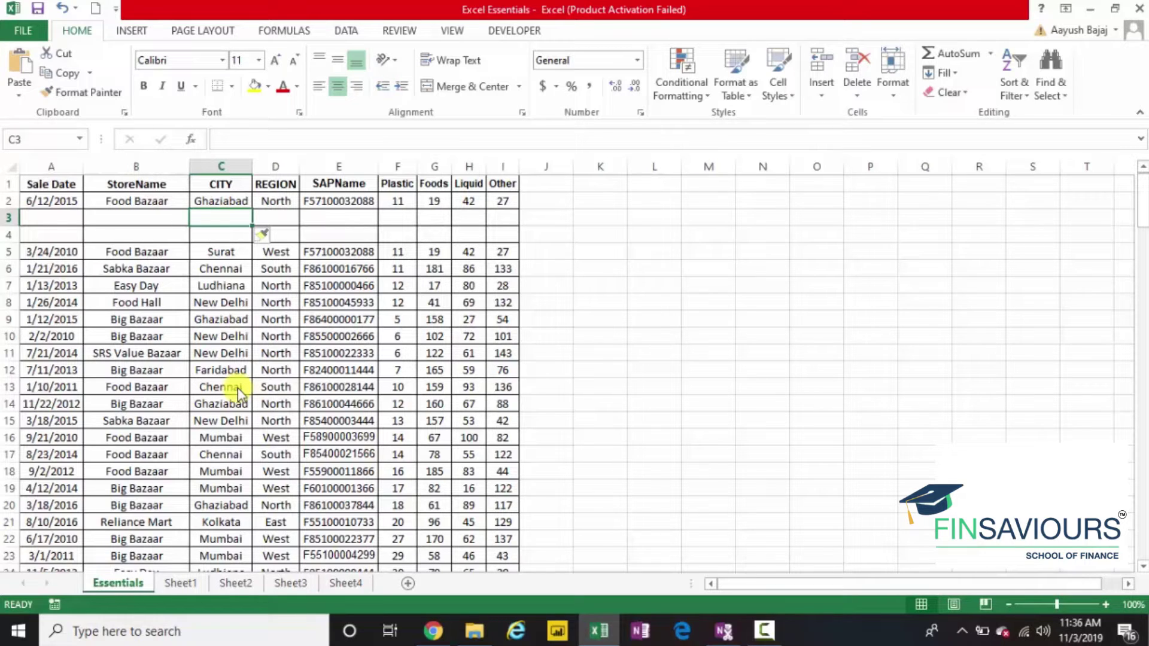
key(ctrl+z)
key(ctrl+z)
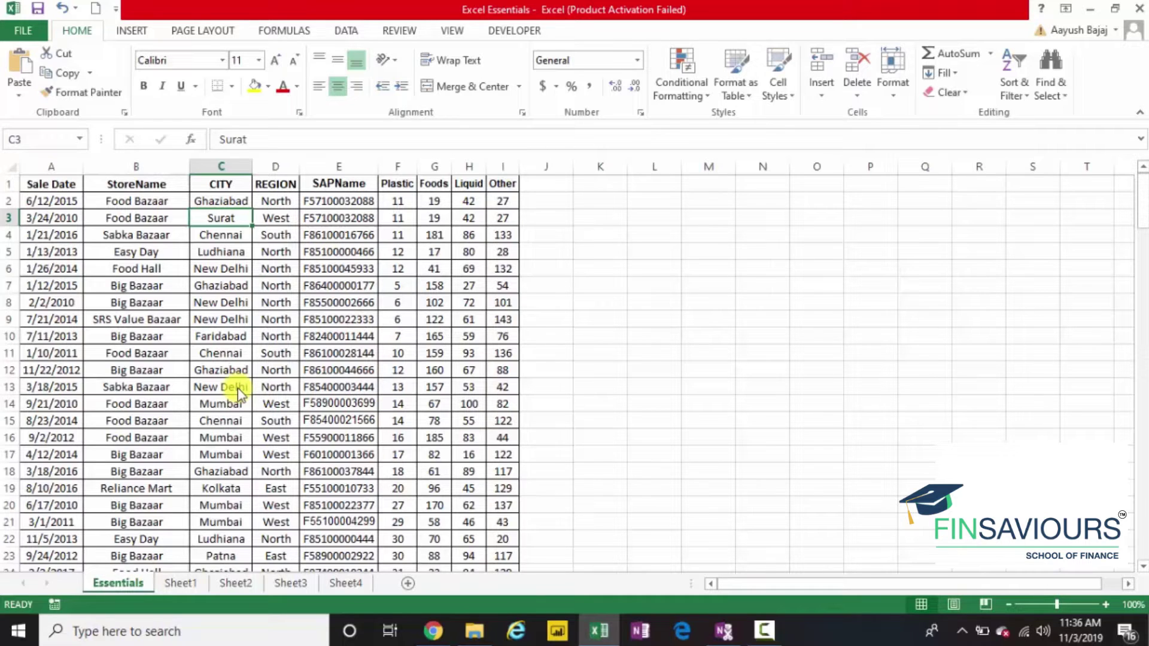
- Insert an entire column before the CITY column from the Surat cell, and undo the insertion
click(227, 218)
right_click(227, 219)
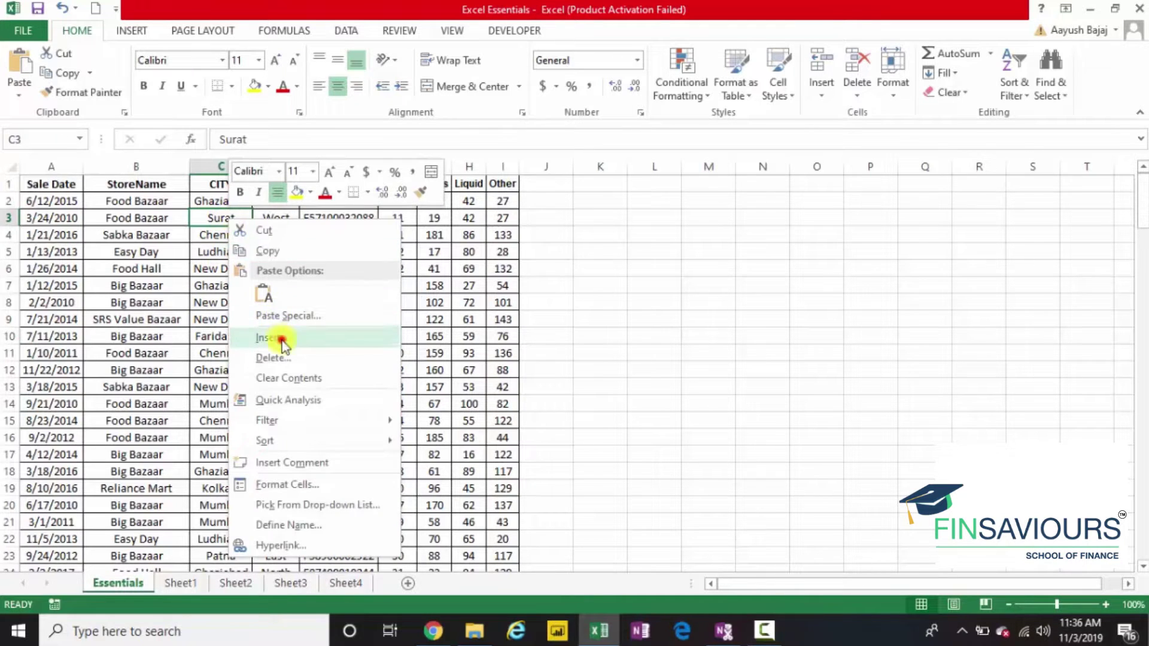
key(Escape)
click(265, 359)
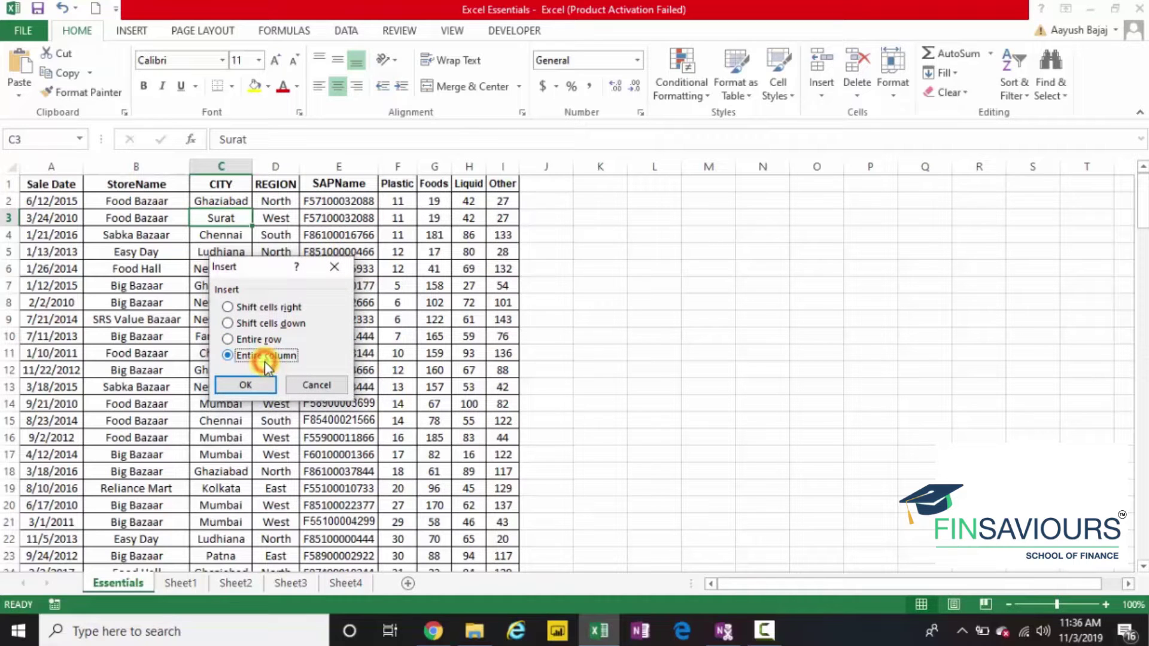
click(257, 382)
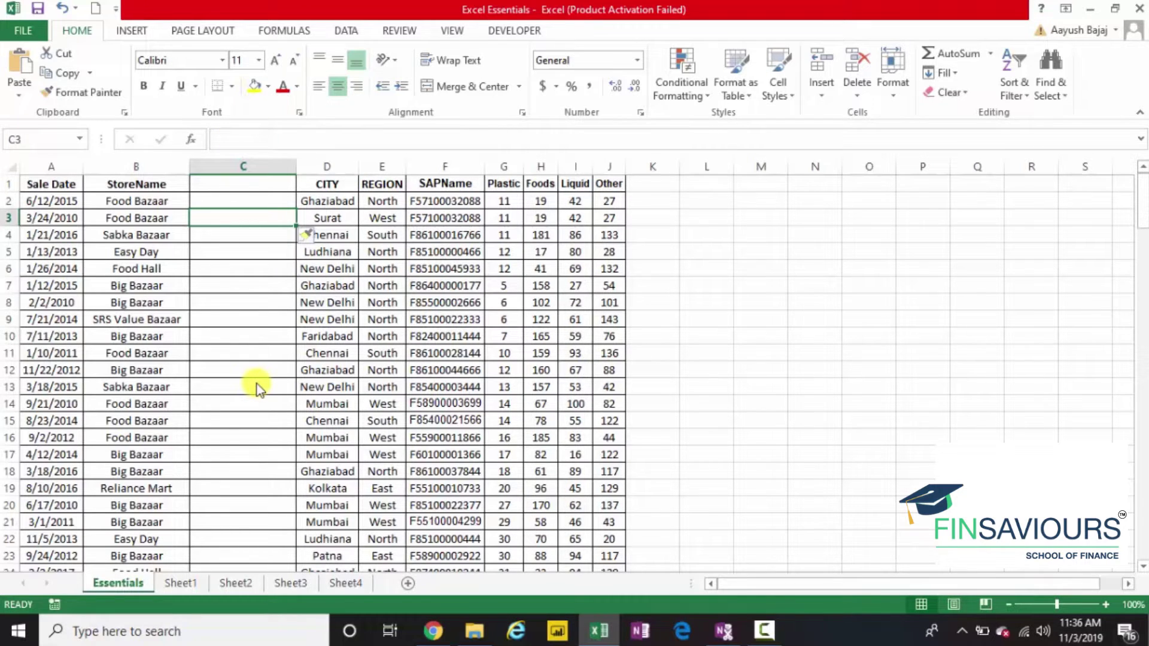
key(ctrl+z)
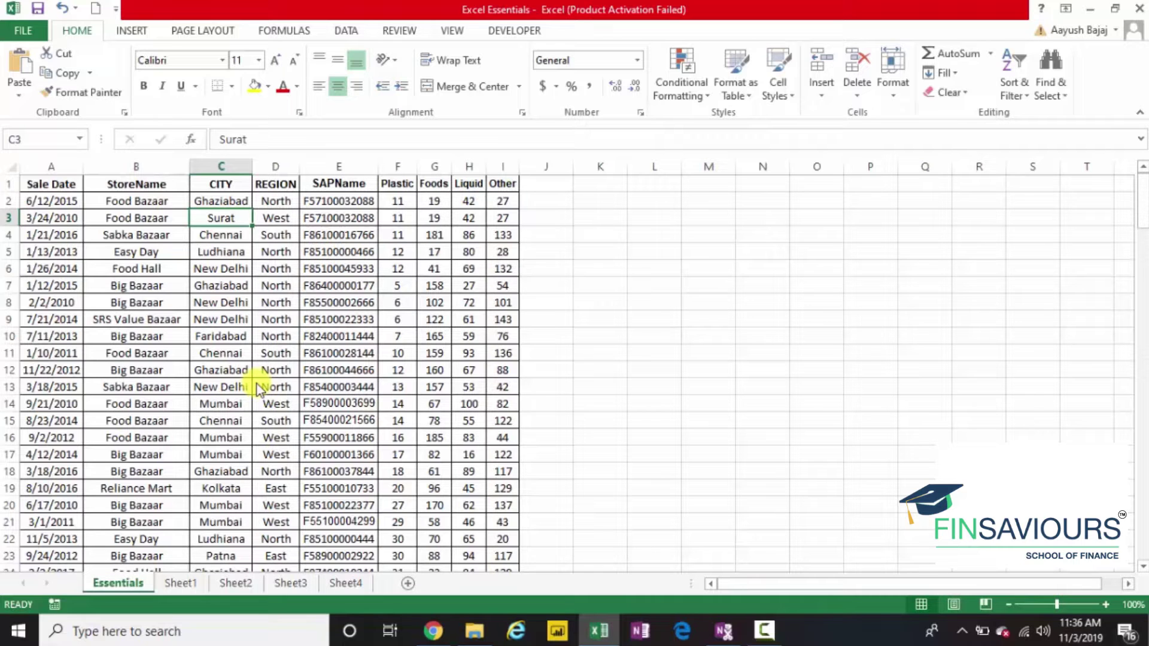
- Insert a blank column between StoreName and CITY once more, and undo it
key(alt)
key(i)
key(c)
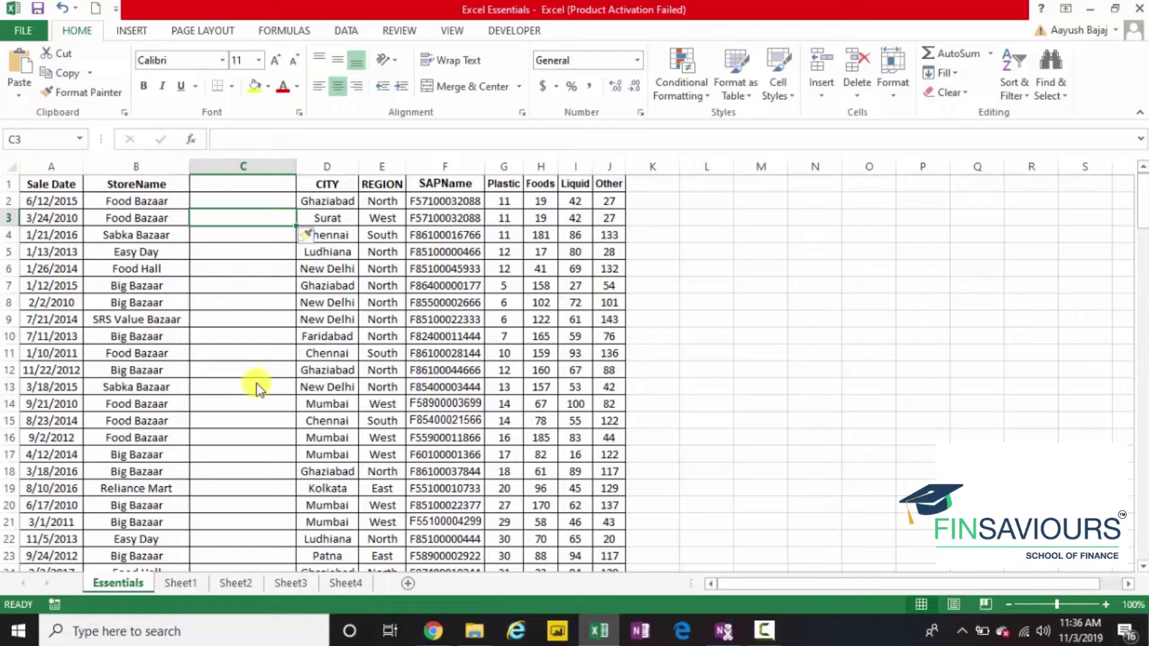
key(ctrl+z)
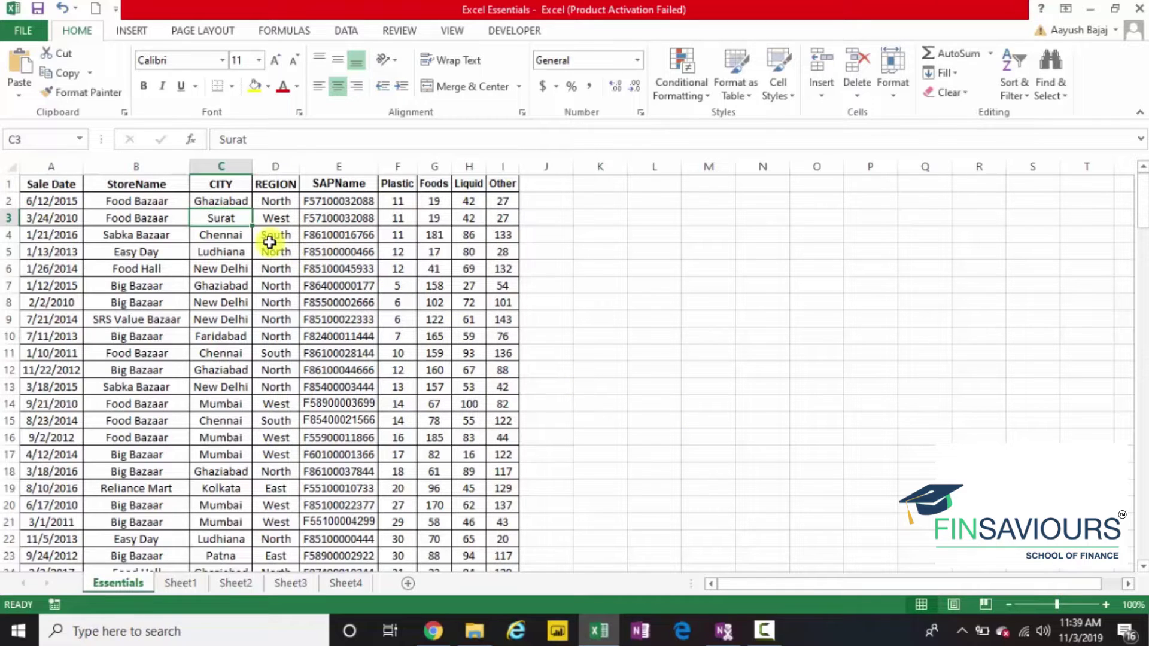
- Hide the whole of row 3, which holds the Surat record
click(4, 218)
right_click(4, 218)
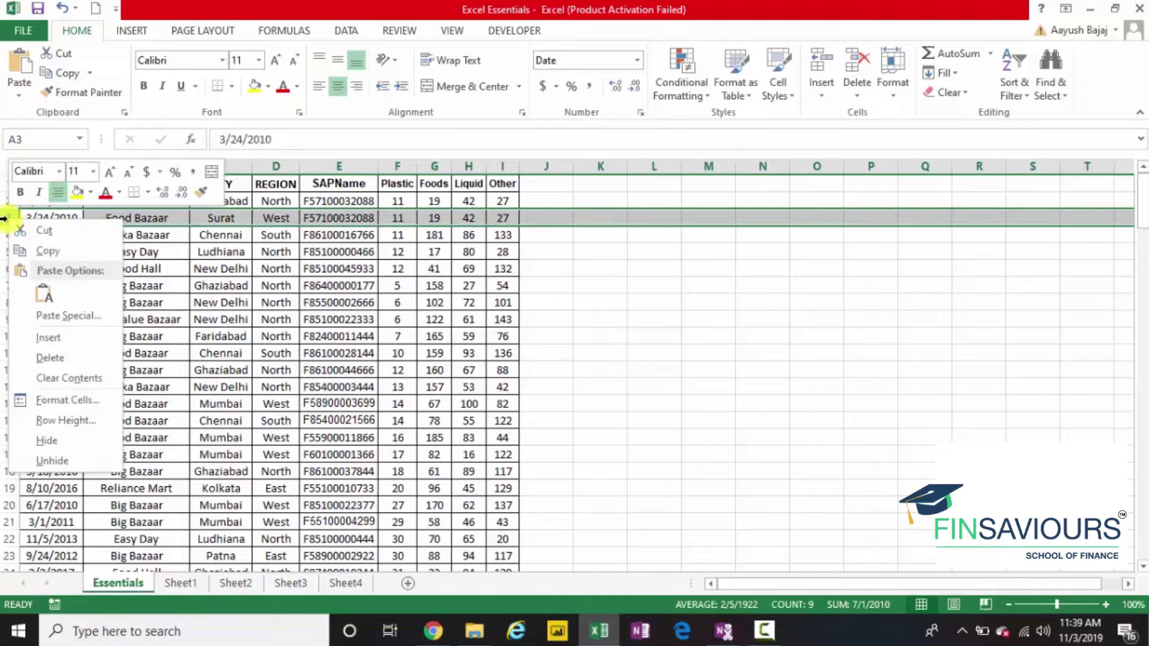
click(48, 441)
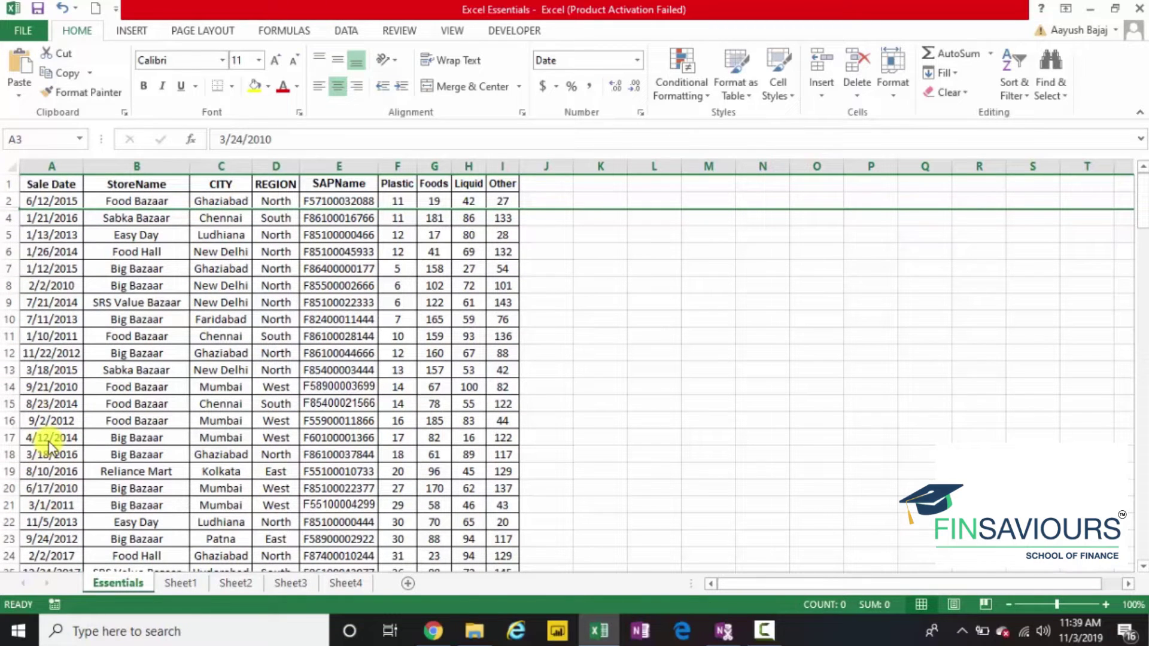
- Unhide row 3 by way of its neighbouring rows 2 and 4
click(7, 203)
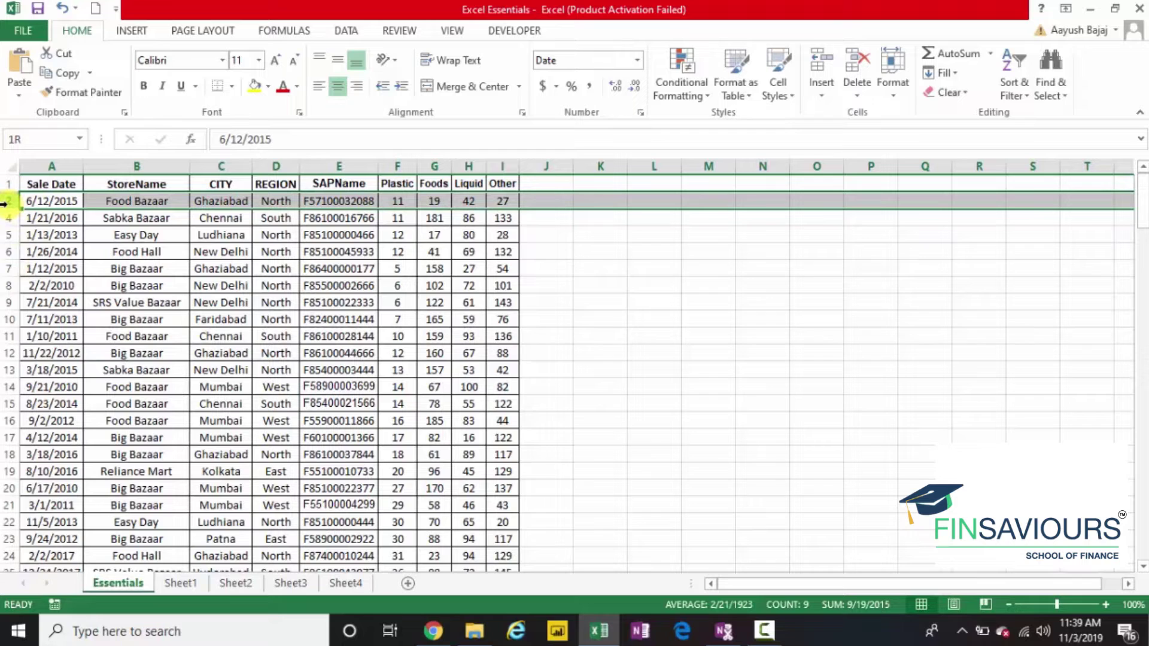
drag(7, 205, 7, 213)
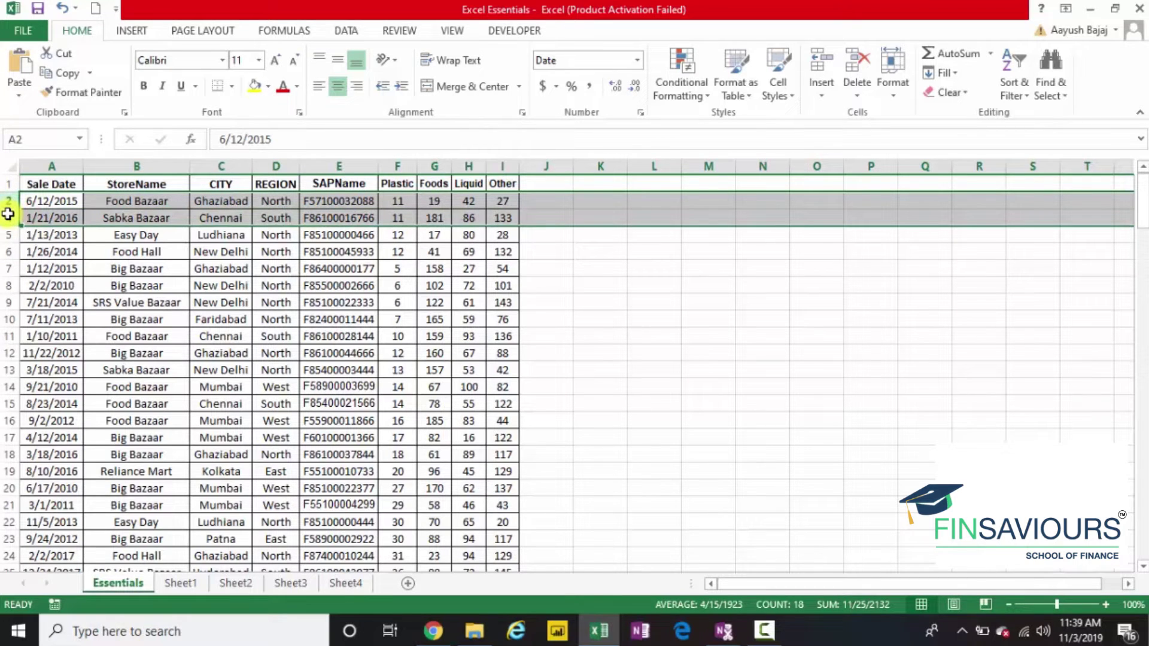
right_click(7, 213)
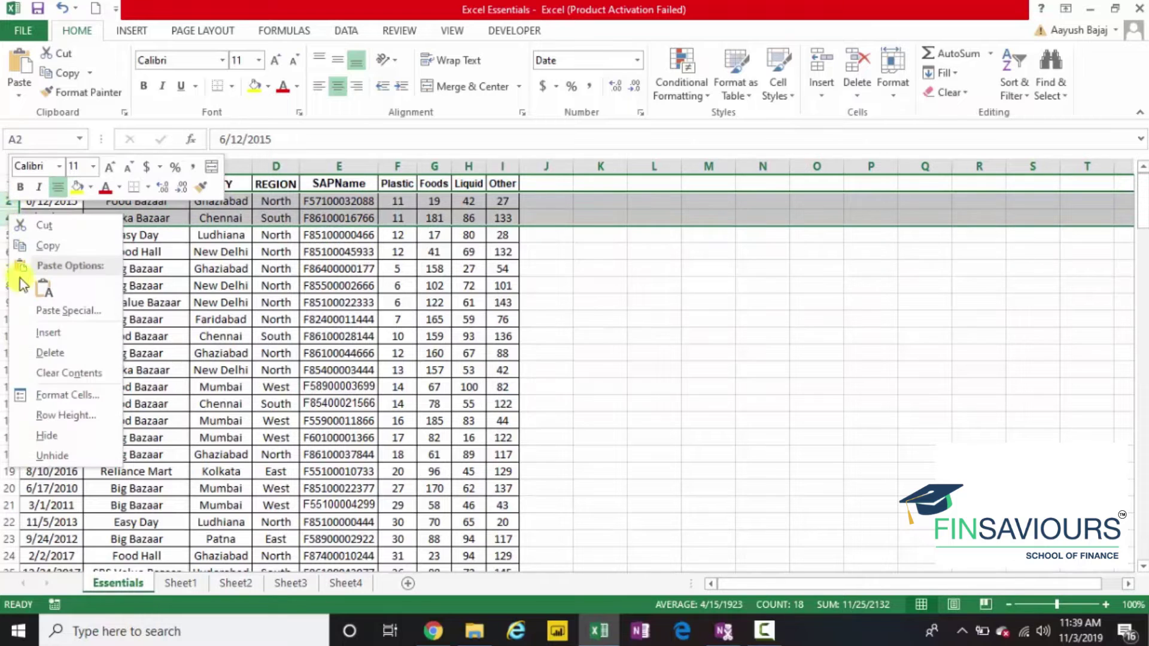
click(53, 456)
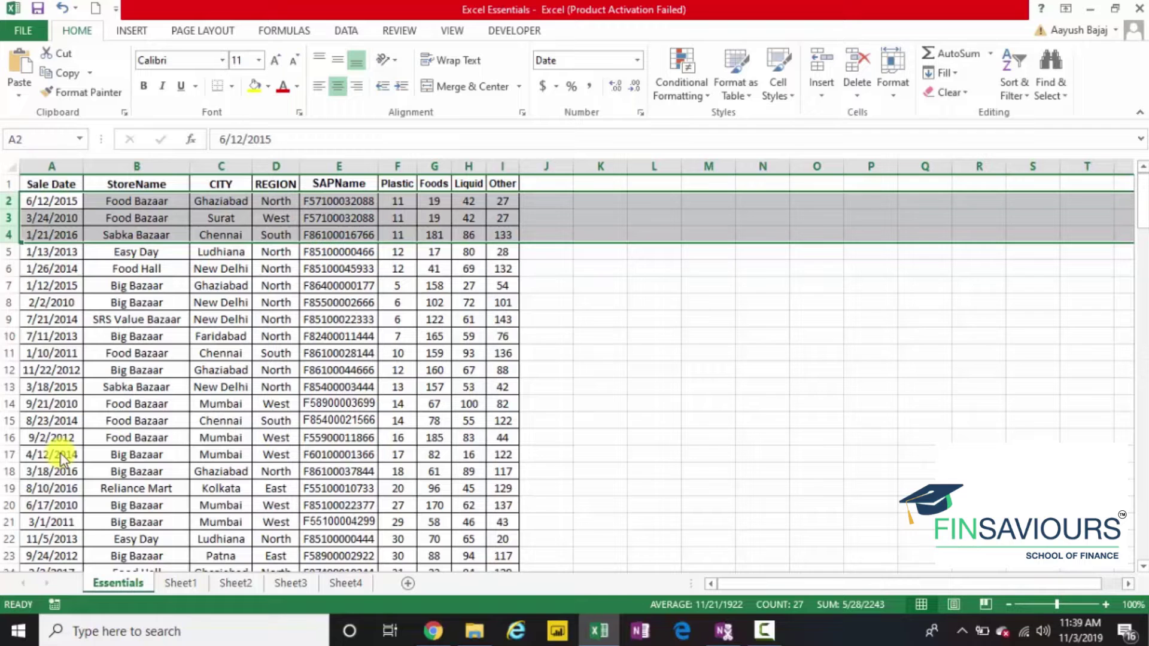
key(Right)
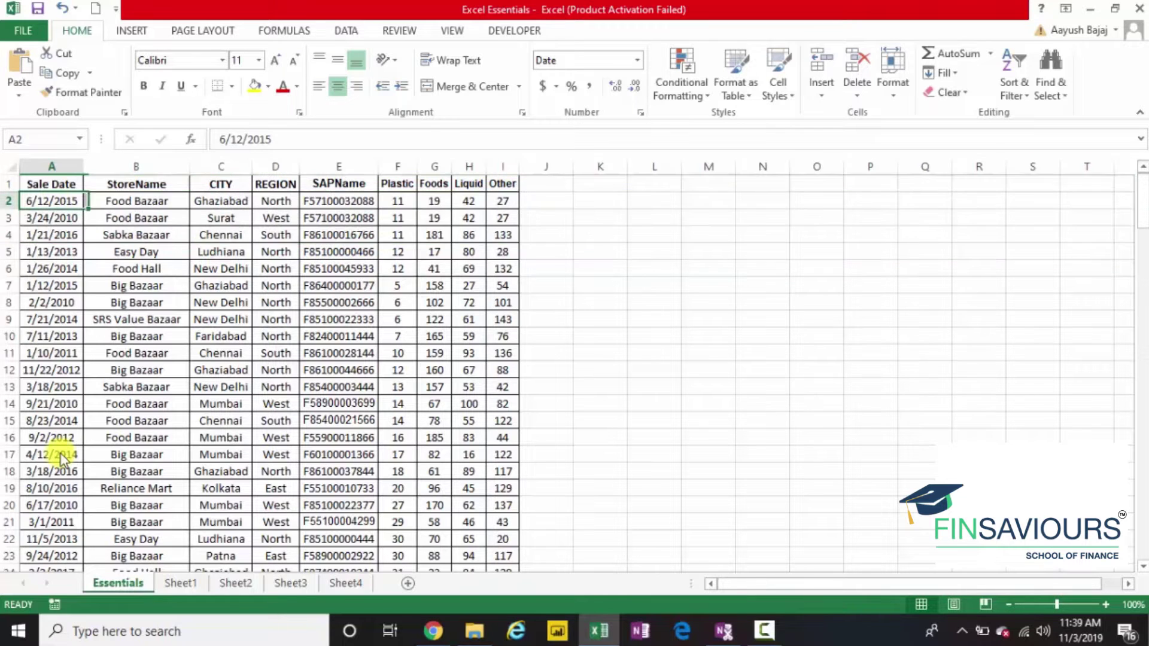
key(Down)
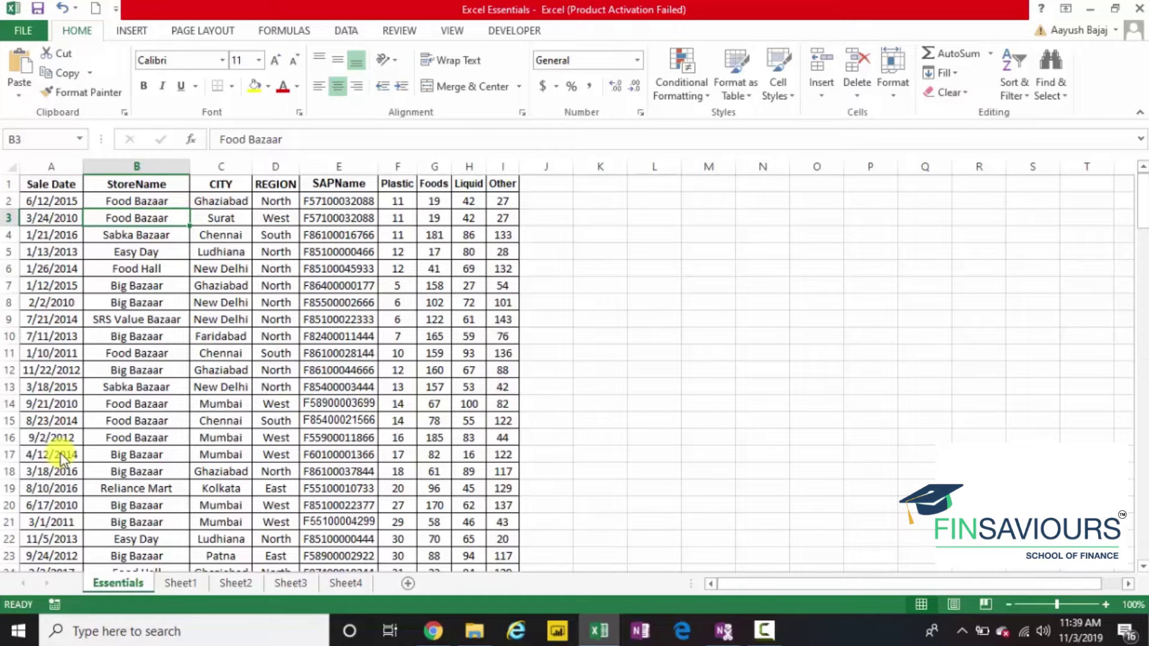
key(Right)
key(Right)
key(Right)
key(Left)
key(Left)
key(Left)
key(Left)
key(Right)
key(Right)
key(Right)
key(Right)
key(Right)
key(Right)
key(Left)
key(Left)
key(Left)
key(Left)
key(Left)
key(Left)
key(Left)
key(Right)
key(Right)
key(Right)
key(Right)
key(Right)
key(Right)
key(Left)
key(Left)
key(Left)
key(Left)
key(Left)
key(Left)
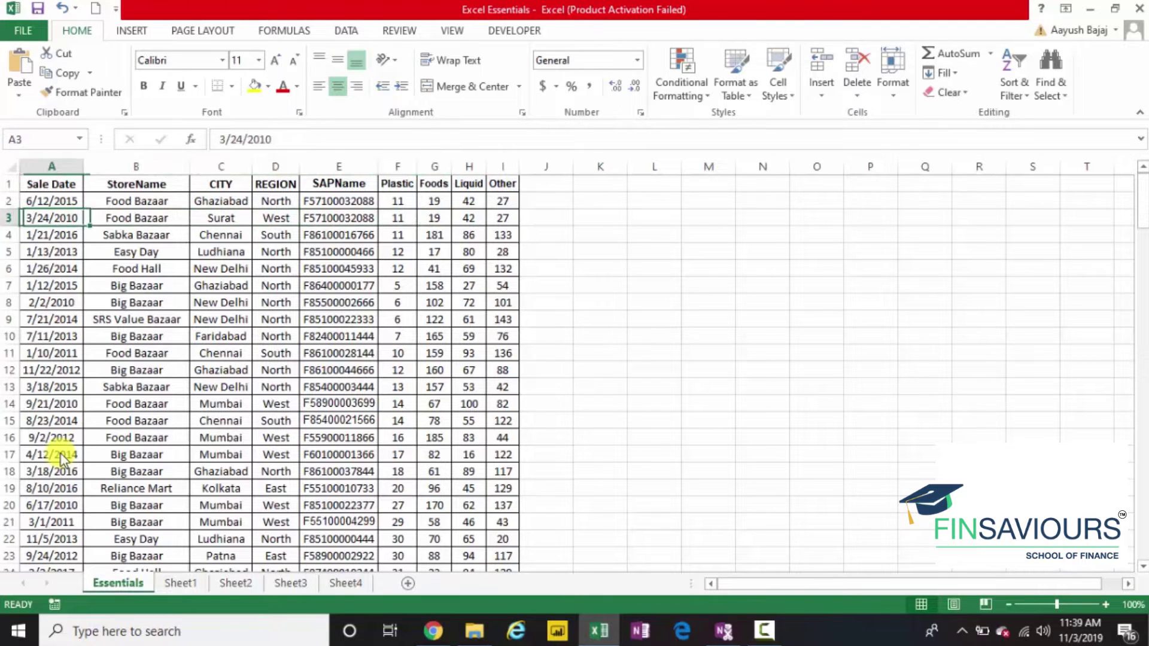
- Select cell D3 in the REGION column of the Surat record
key(Right)
key(Right)
key(Right)
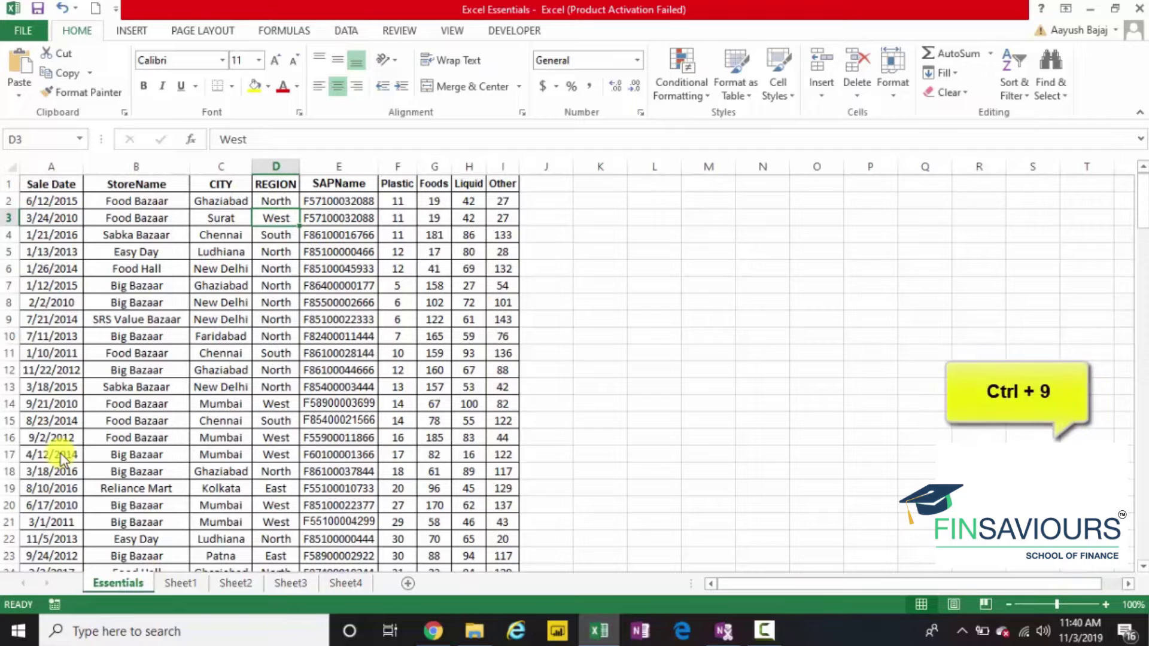